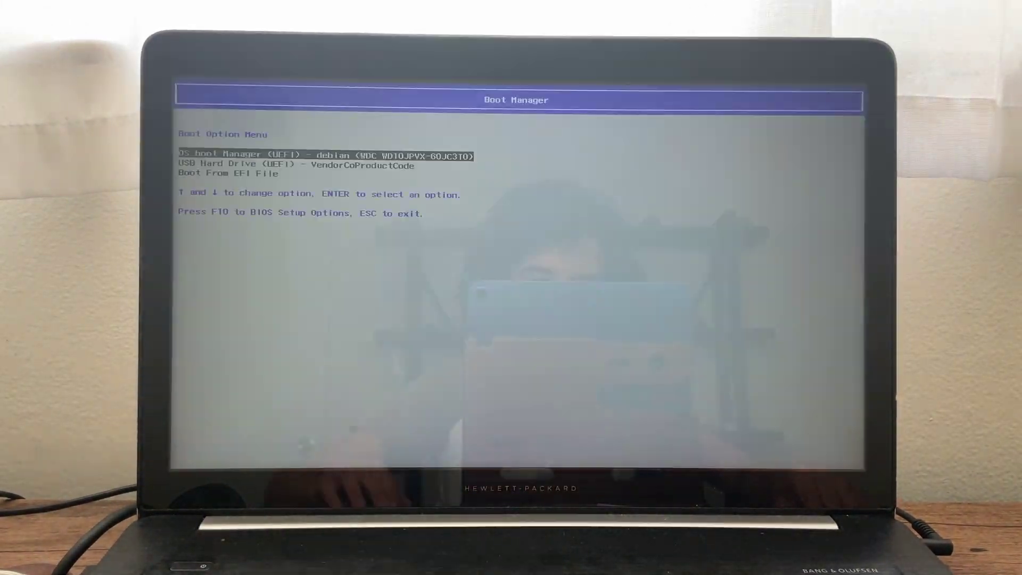
# - Boot the laptop from USB Hard Drive (UEFI) in the HP Boot Option Menu
pyautogui.press('Return')
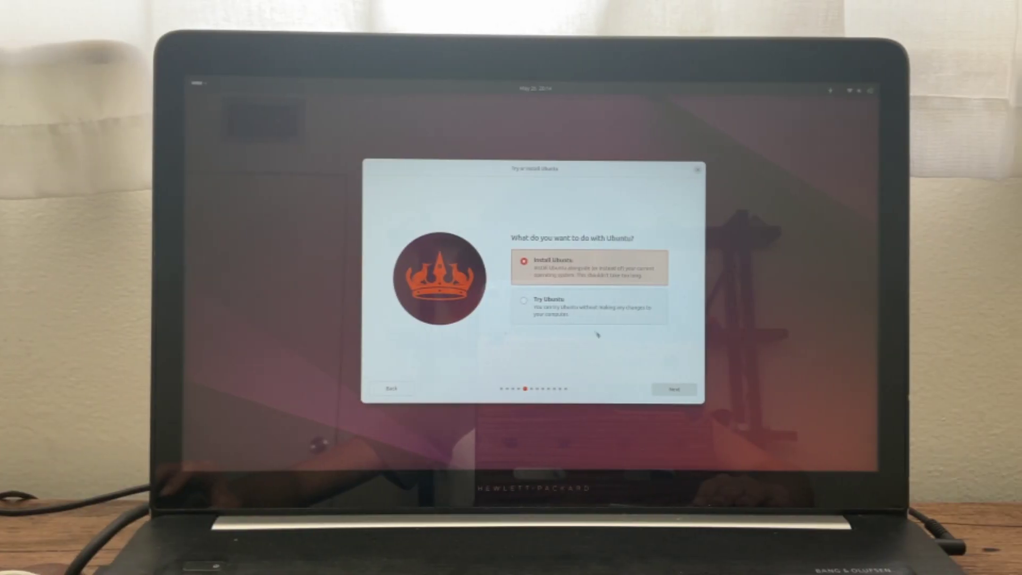
# - Choose the Extended selection of applications and continue to computer optimisation
pyautogui.click(512, 307)
pyautogui.press('Return')
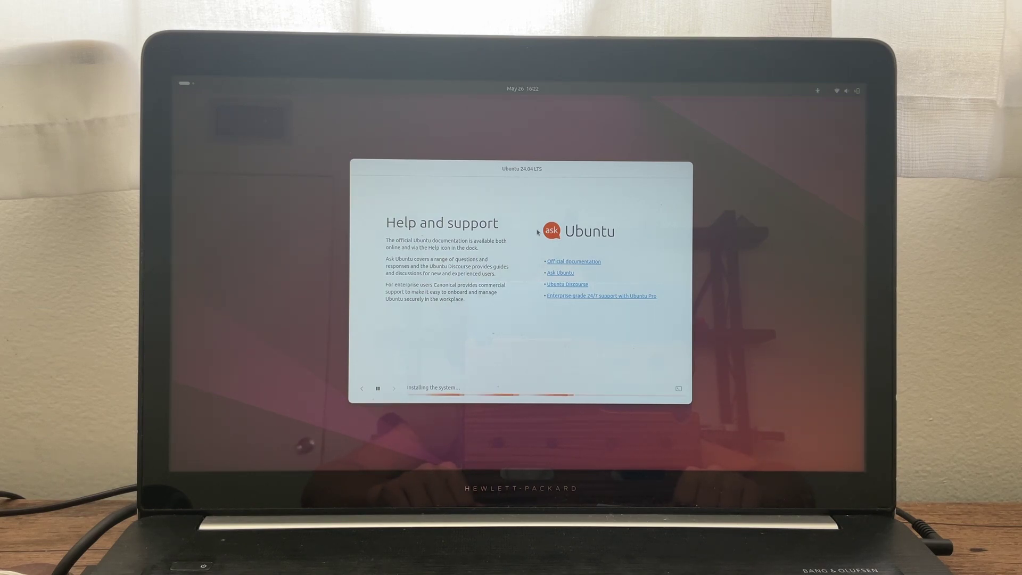
# - Revisit earlier installer slideshow pages, then show the detailed installation log
pyautogui.click(359, 391)
pyautogui.click(360, 389)
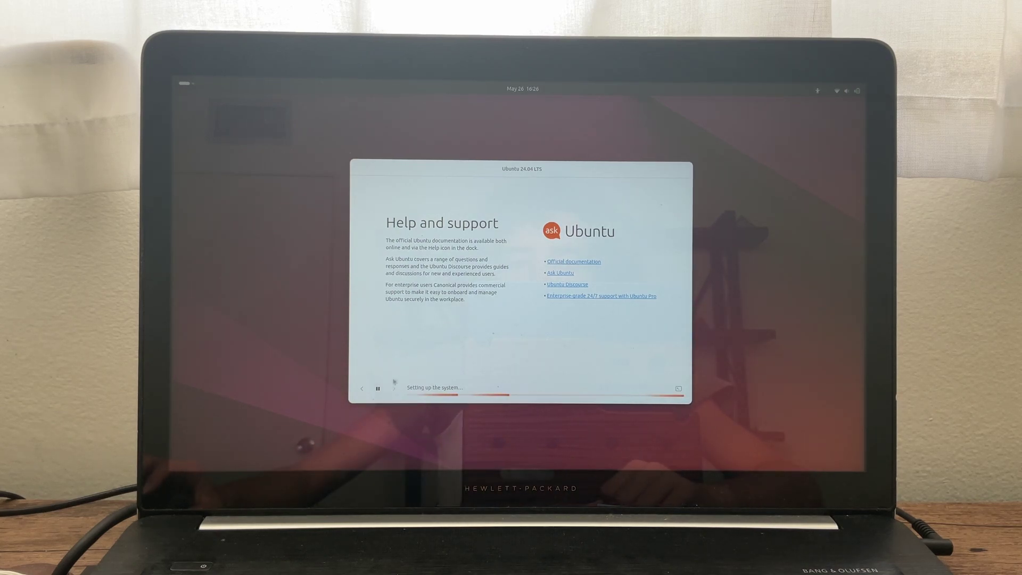
pyautogui.click(362, 388)
pyautogui.click(362, 388)
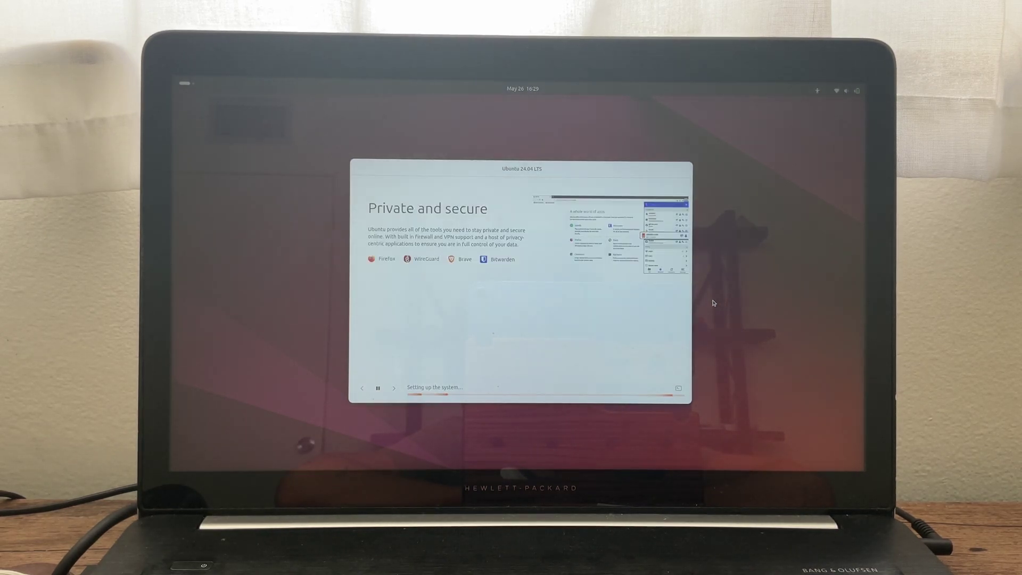
pyautogui.click(678, 389)
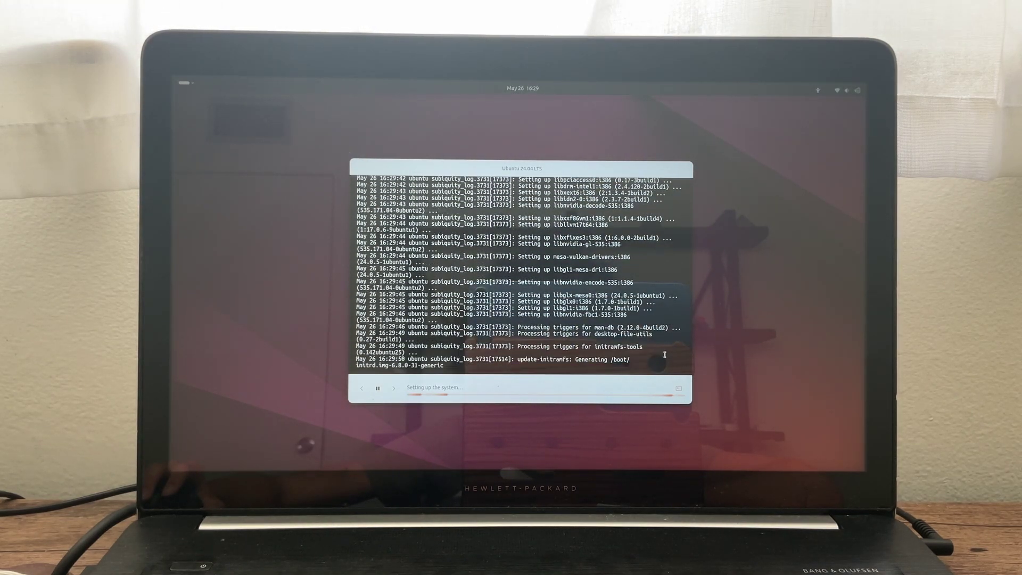
# - Hide the installation log and show it again while setup completes
pyautogui.click(680, 389)
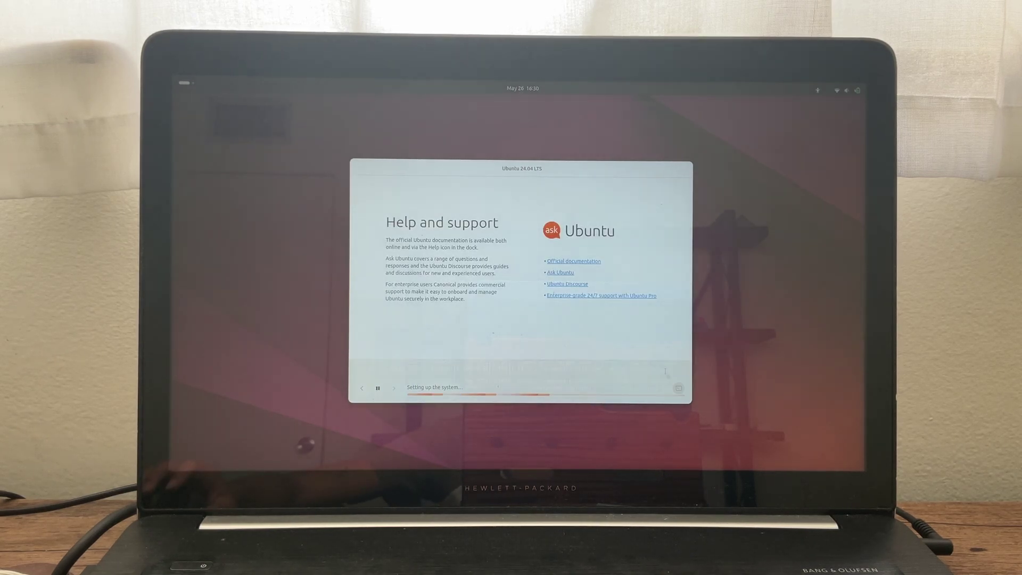
pyautogui.click(678, 388)
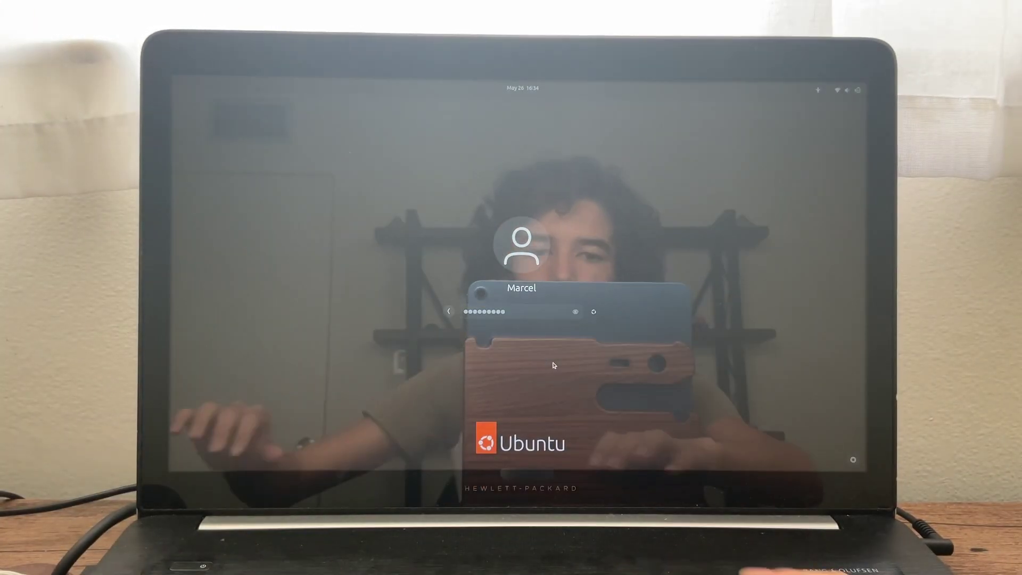
# - Log in, pass the welcome page, browse App Center apps, and finish setup
pyautogui.press('Return')
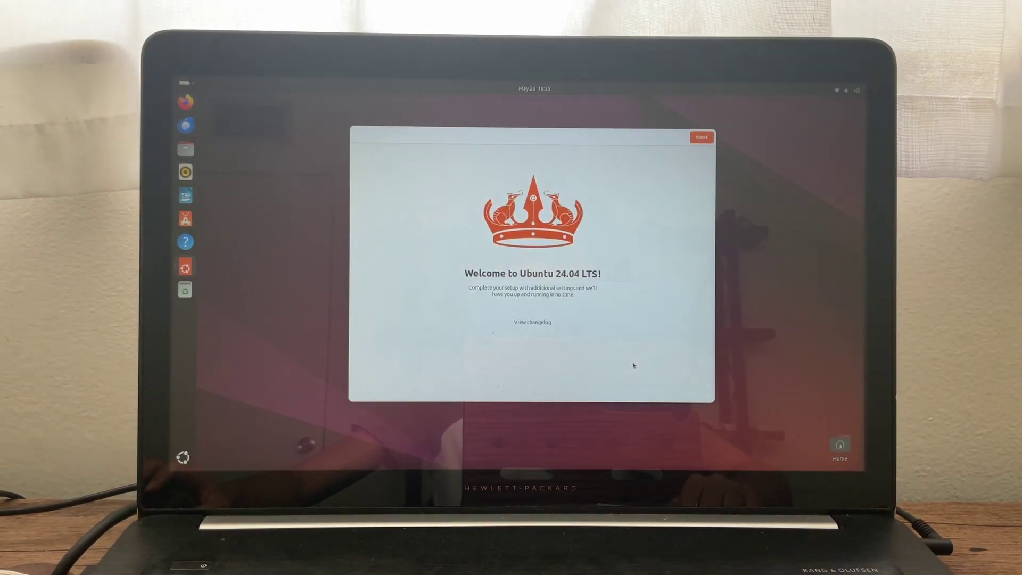
pyautogui.press('Return')
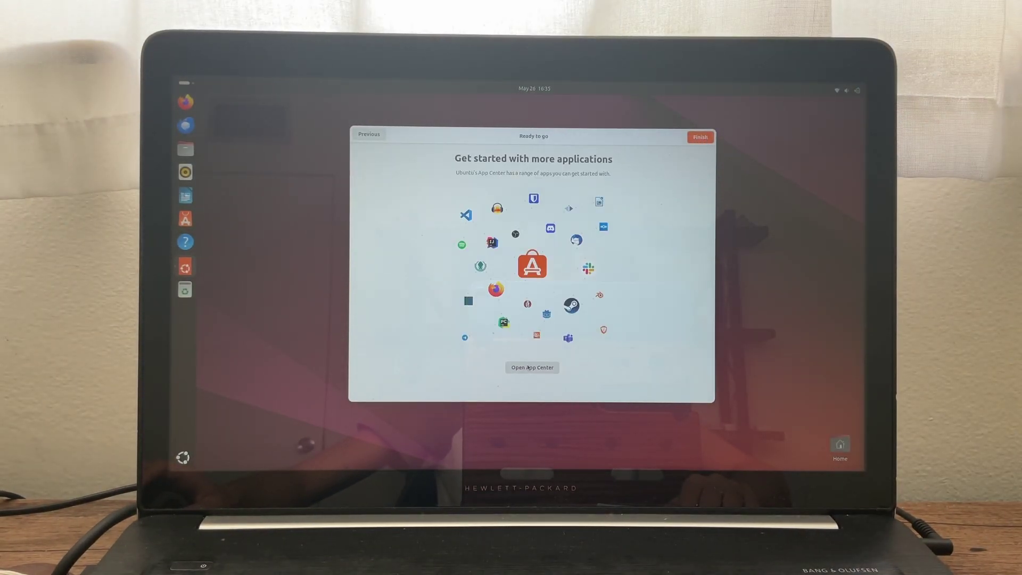
pyautogui.click(528, 368)
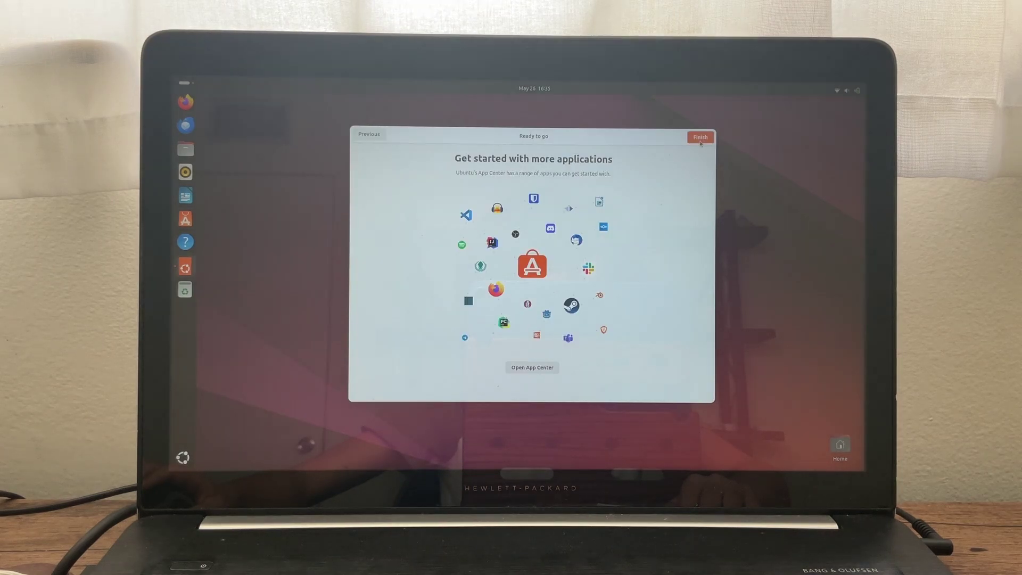
pyautogui.click(700, 137)
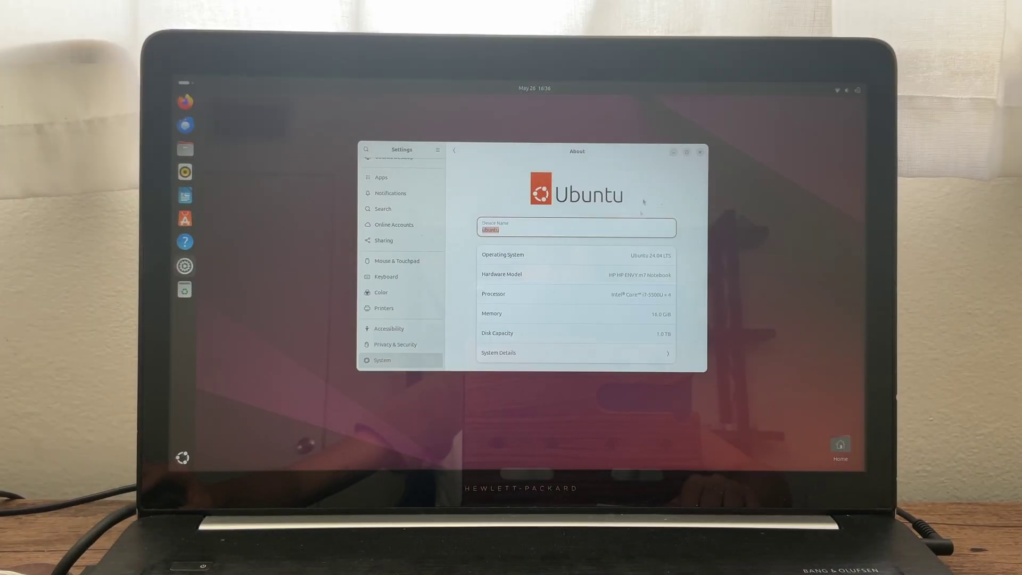